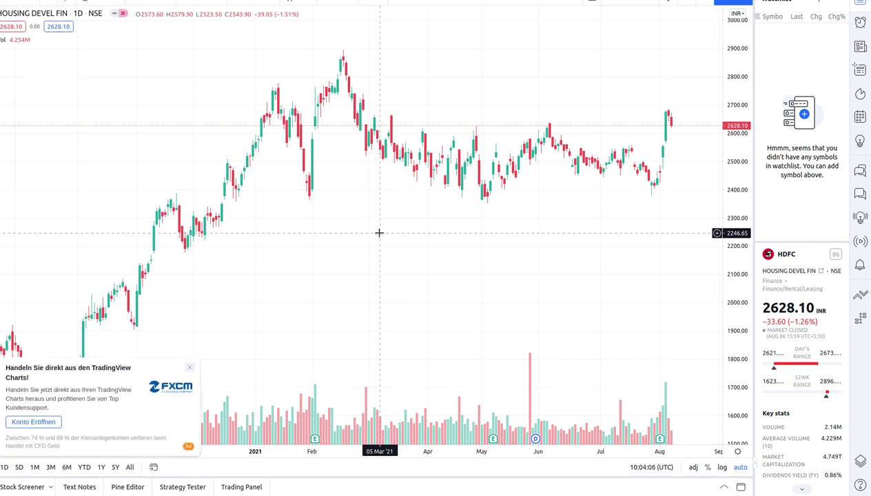
# Close the FXCM trading ad and the 'No ads on any chart' upgrade popup.
pyautogui.click(191, 368)
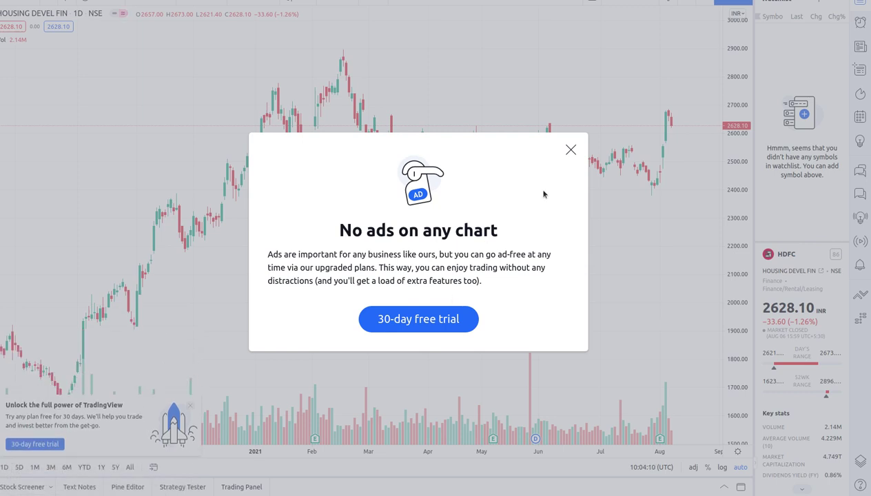
pyautogui.click(572, 149)
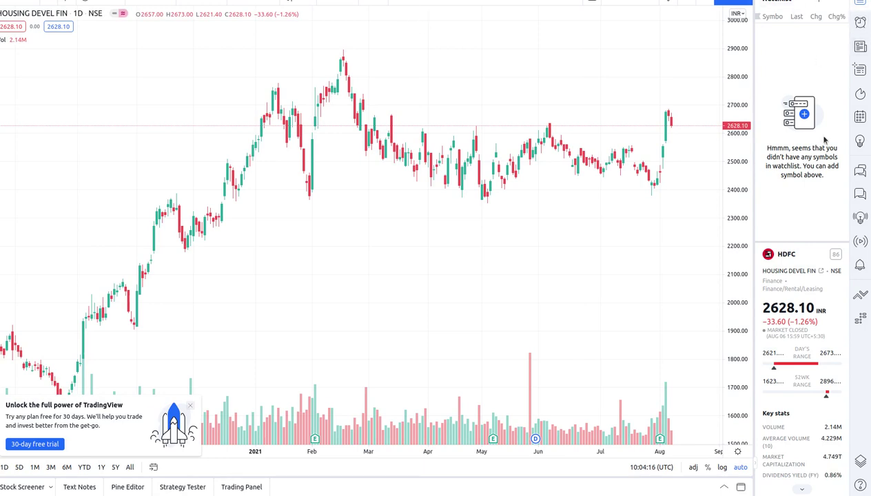
# Search 'HDFC' and add the NSE symbols HDFC, HDFCBANK and HDFCLIFE to the watchlist.
pyautogui.click(807, 4)
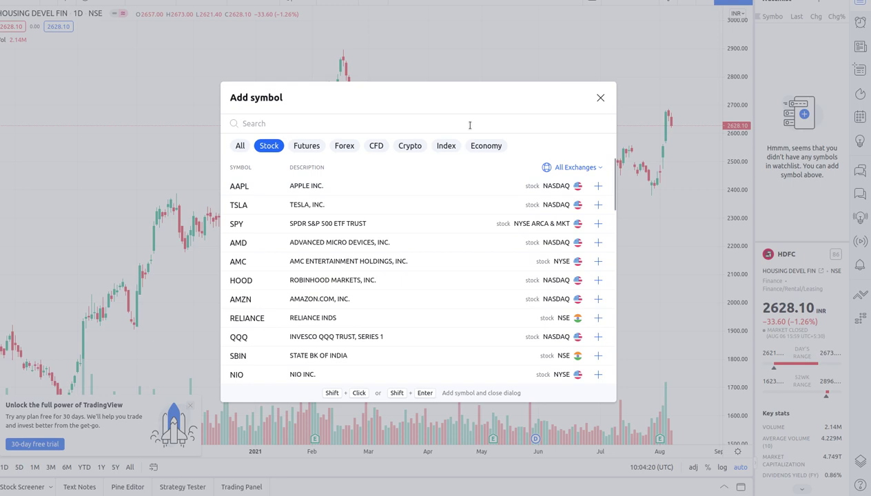
pyautogui.click(600, 98)
pyautogui.click(807, 4)
pyautogui.write('HDFC')
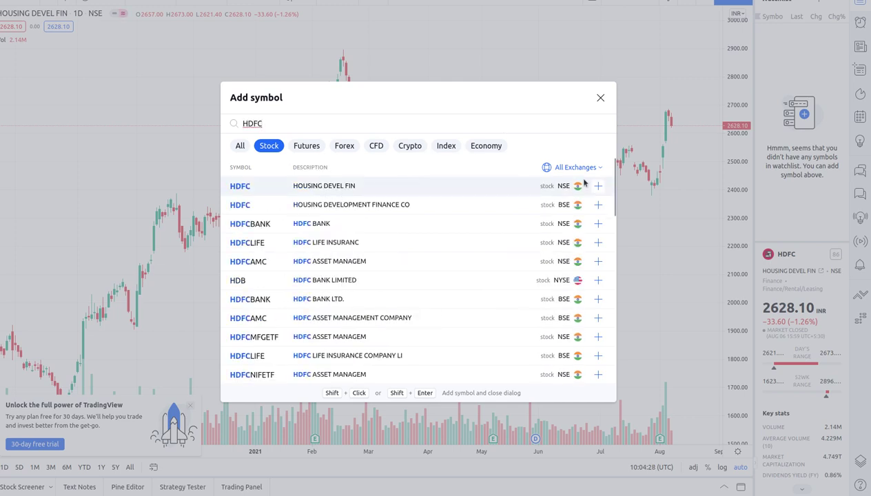
pyautogui.click(597, 186)
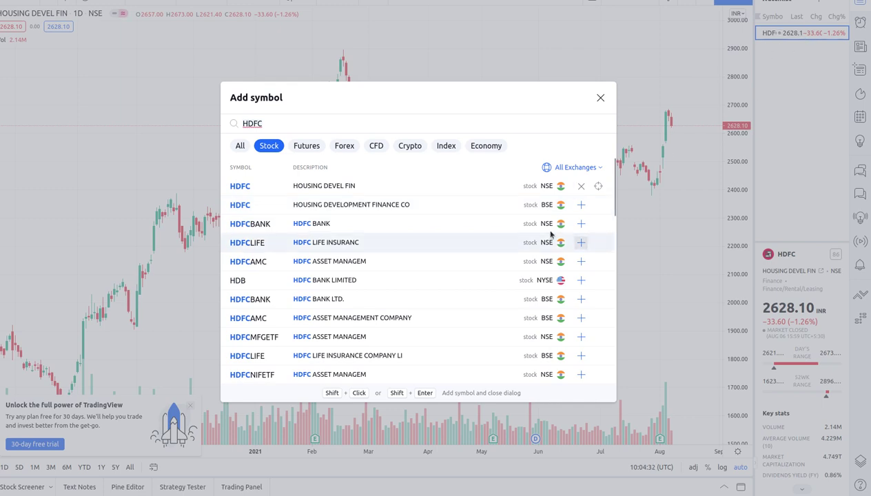
pyautogui.click(582, 224)
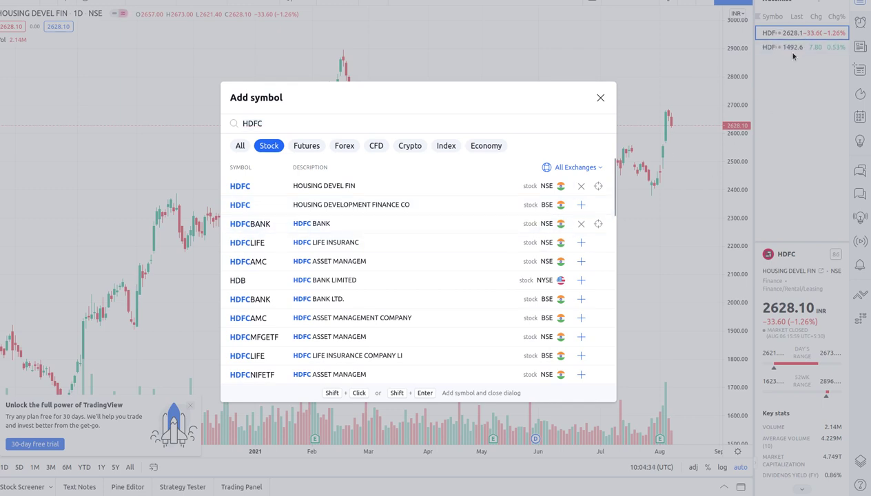
pyautogui.click(582, 243)
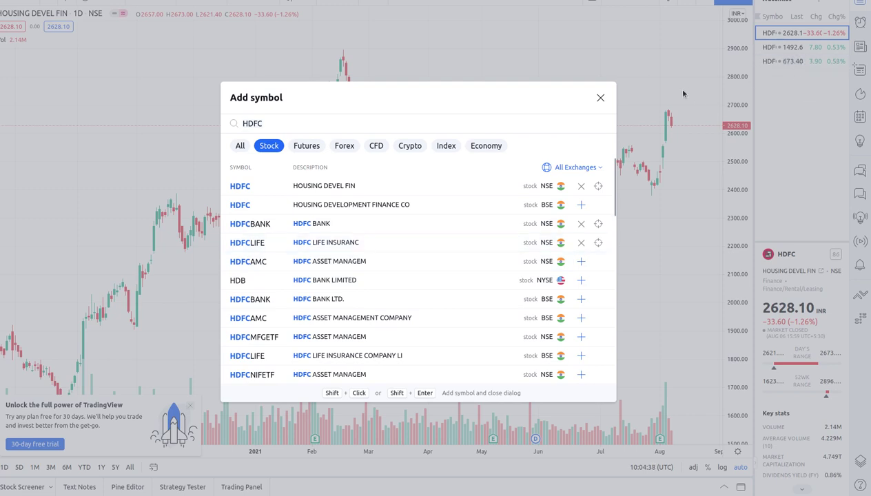
# Close the symbol picker and show the HDFCLIFE chart from the watchlist.
pyautogui.click(602, 98)
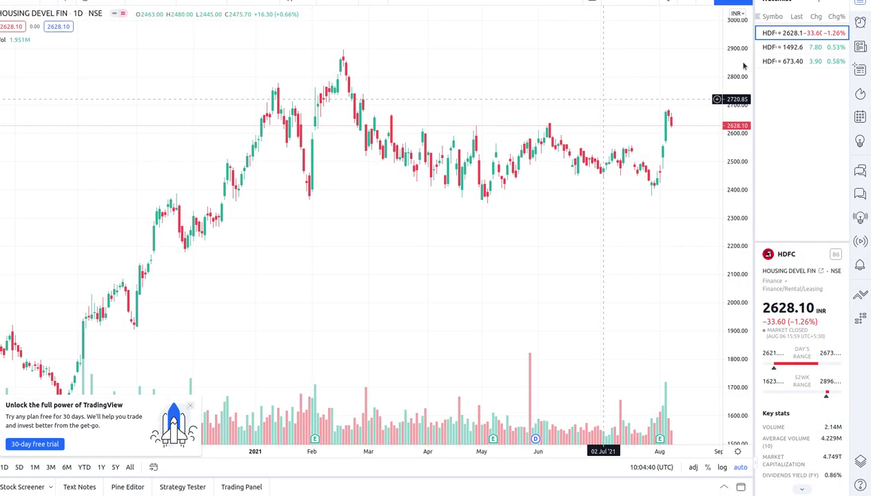
pyautogui.click(786, 47)
pyautogui.click(786, 61)
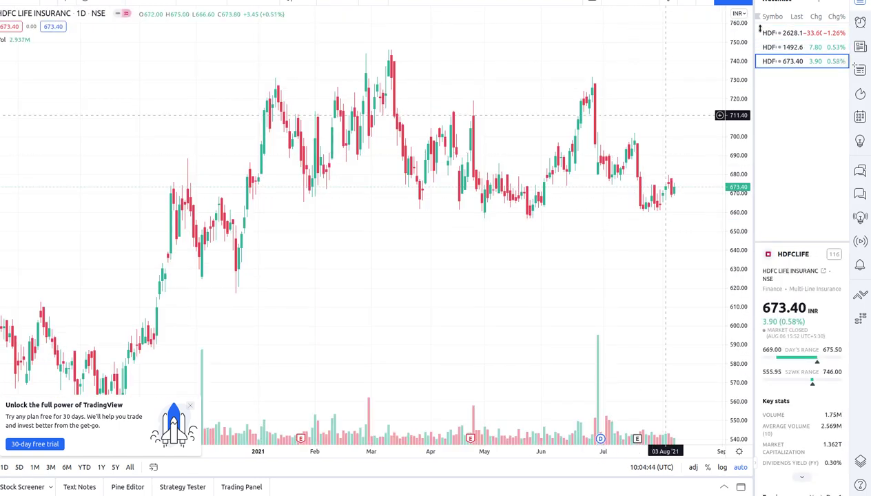
# Choose Clear list from the watchlist options menu.
pyautogui.moveTo(841, 64)
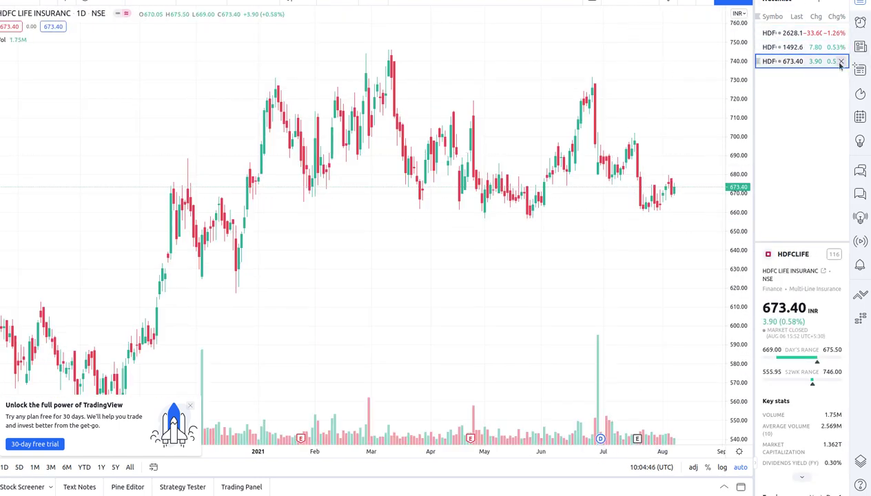
pyautogui.click(832, 3)
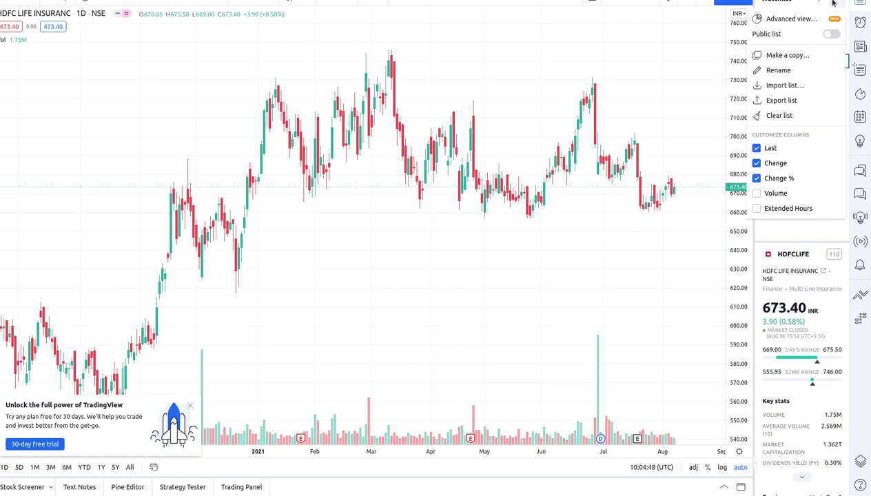
pyautogui.click(810, 117)
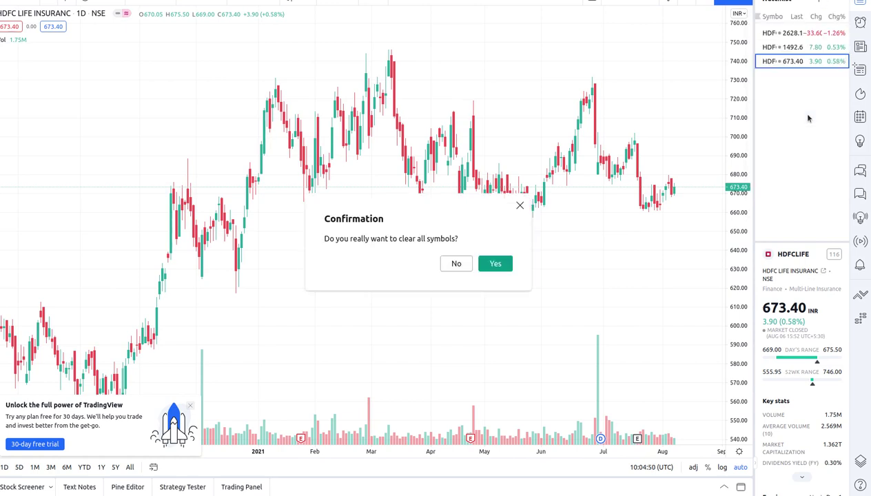
# Confirm clearing the watchlist, rerun the NSE INDEX search and open 'Live Indices Watch - NSE'.
pyautogui.click(497, 266)
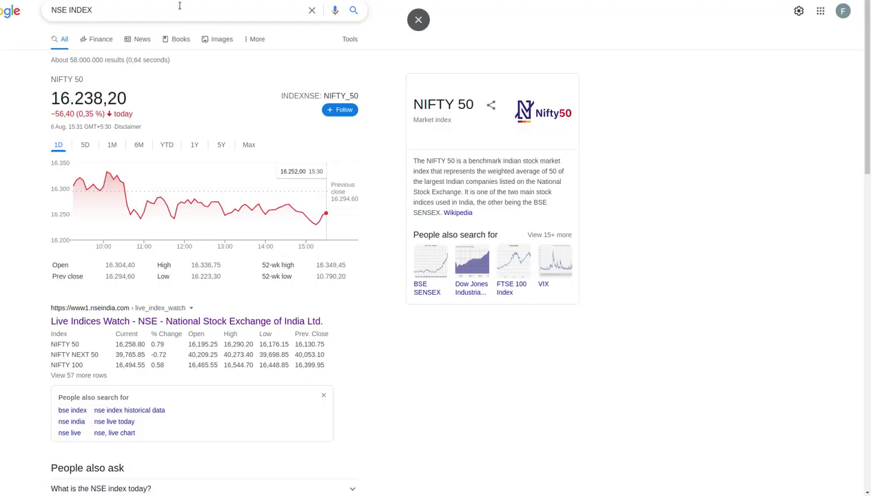
pyautogui.click(179, 6)
pyautogui.press('Return')
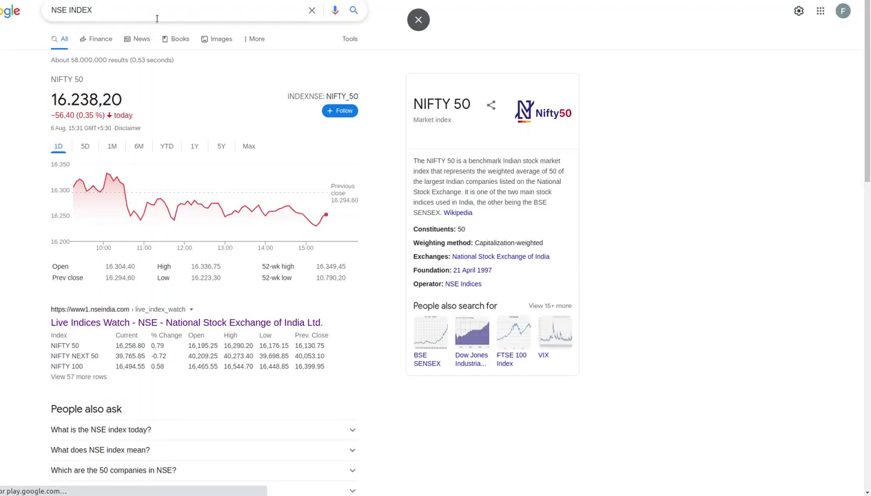
pyautogui.click(189, 322)
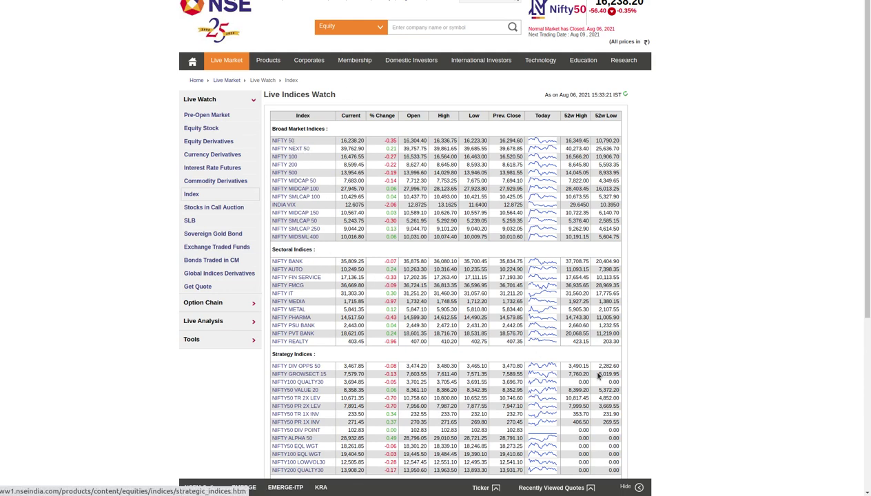
# Open the NIFTY MIDCAP 150 constituents, download them as CSV and open data (13).csv.
pyautogui.moveTo(867, 164); pyautogui.dragTo(803, 163)
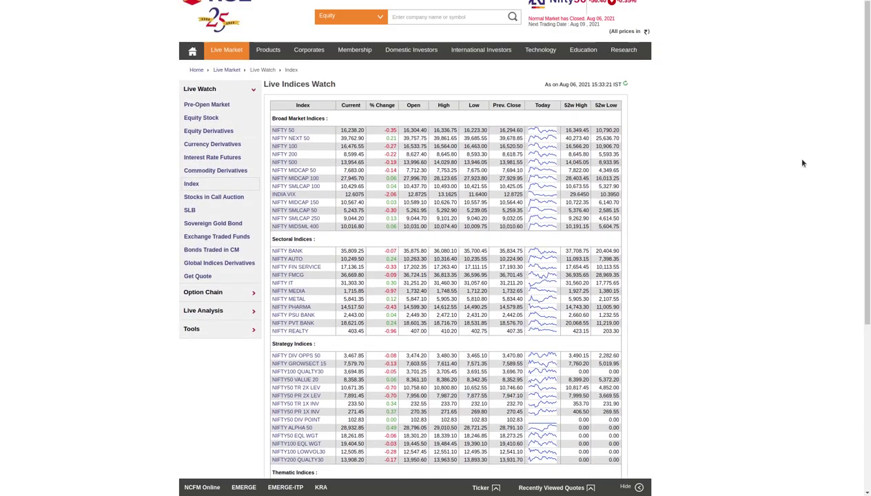
pyautogui.click(301, 203)
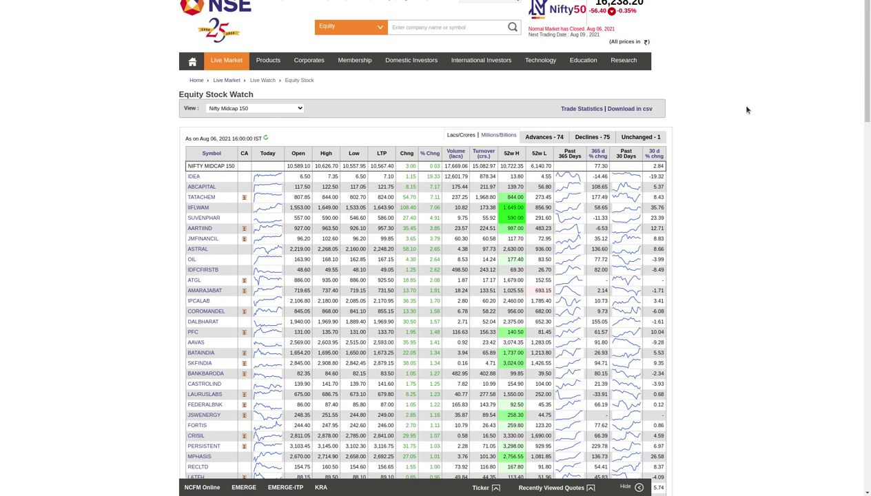
pyautogui.click(652, 109)
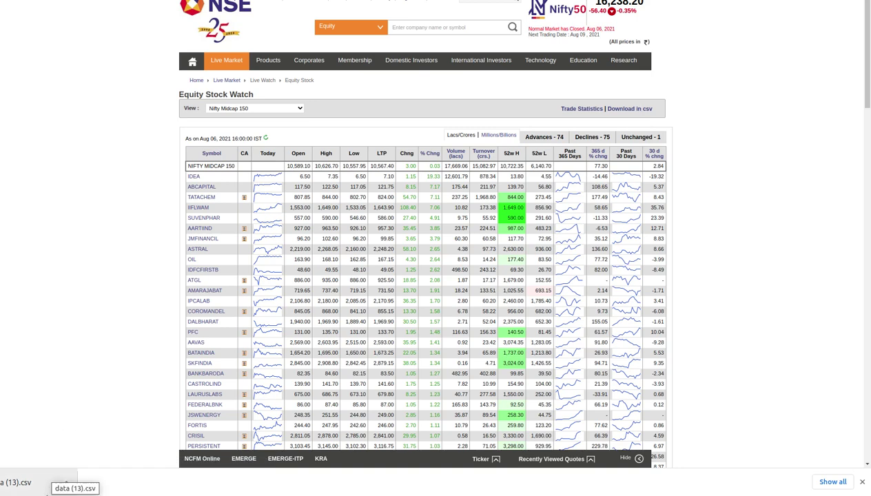
pyautogui.click(40, 486)
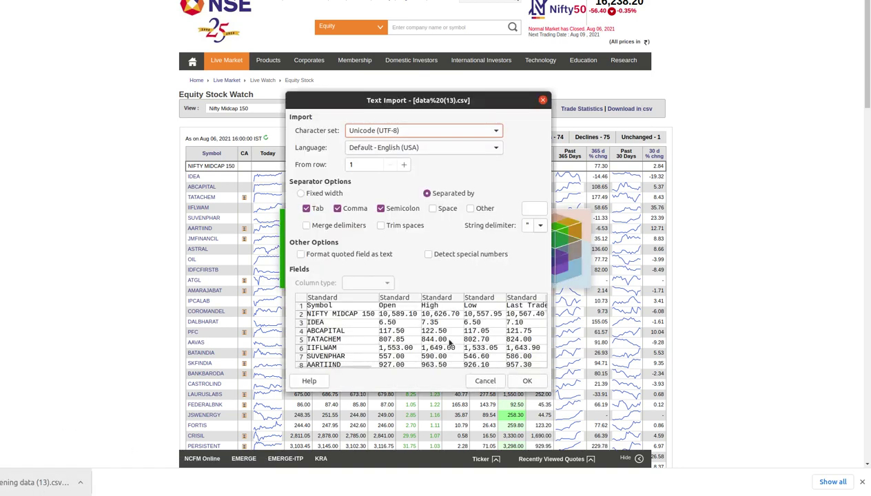
# Import data (13).csv into Calc and delete columns B to M, keeping only Symbol.
pyautogui.click(527, 381)
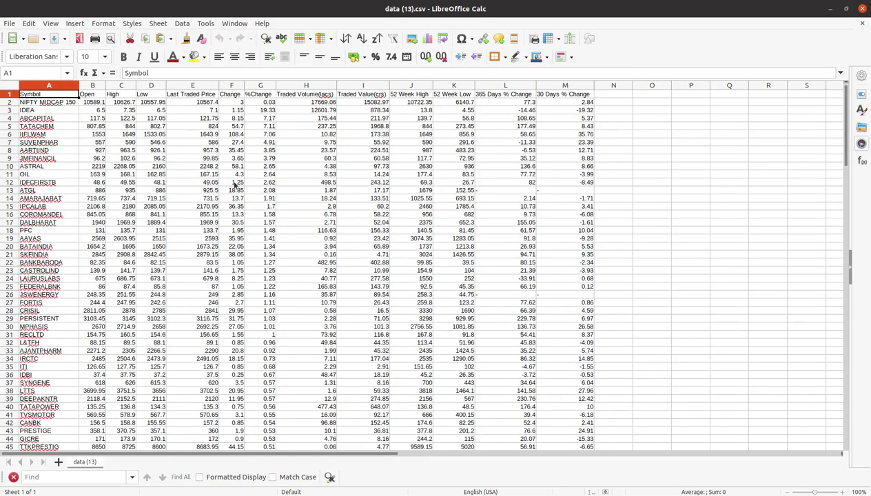
pyautogui.click(90, 85)
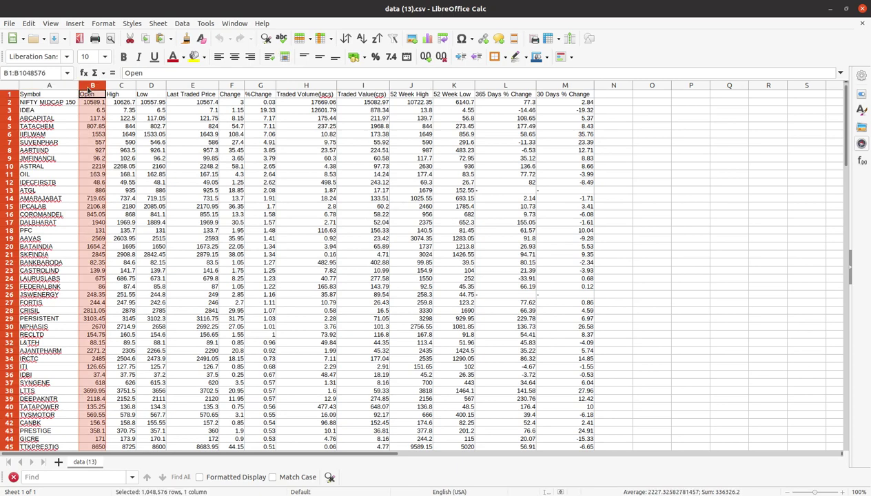
pyautogui.hotkey('shift', 'Right')
pyautogui.hotkey('shift', 'Right')
pyautogui.hotkey('shift', 'Right')
pyautogui.hotkey('shift', 'Right')
pyautogui.hotkey('shift', 'Right')
pyautogui.hotkey('shift', 'Right')
pyautogui.hotkey('shift', 'Right')
pyautogui.hotkey('shift', 'Right')
pyautogui.hotkey('shift', 'Right')
pyautogui.hotkey('shift', 'Right')
pyautogui.hotkey('shift', 'Right')
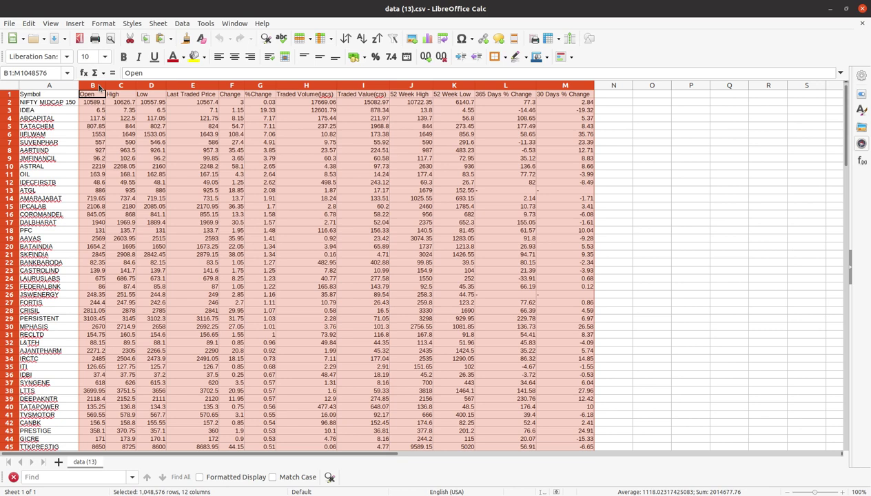
pyautogui.rightClick(99, 88)
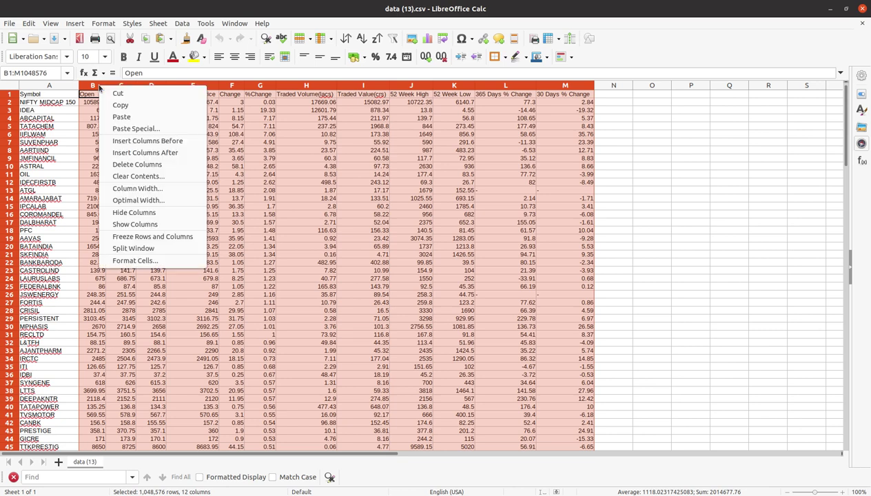
pyautogui.click(159, 165)
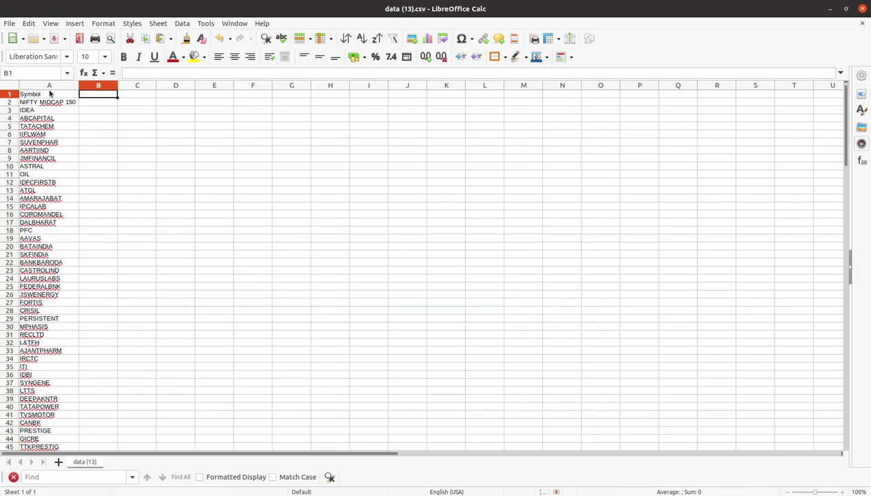
# Delete rows 1–2 (Symbol heading and NIFTY MIDCAP 150) so column A starts with IDEA.
pyautogui.click(25, 96)
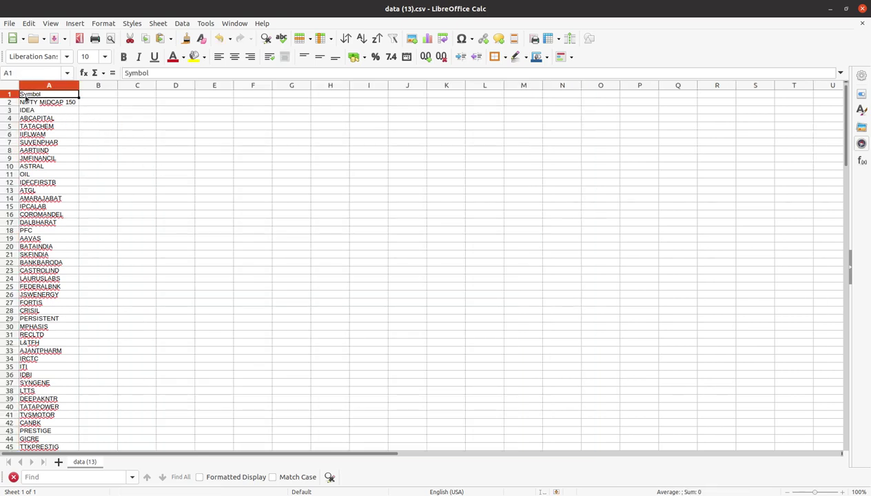
pyautogui.moveTo(24, 98); pyautogui.dragTo(35, 101)
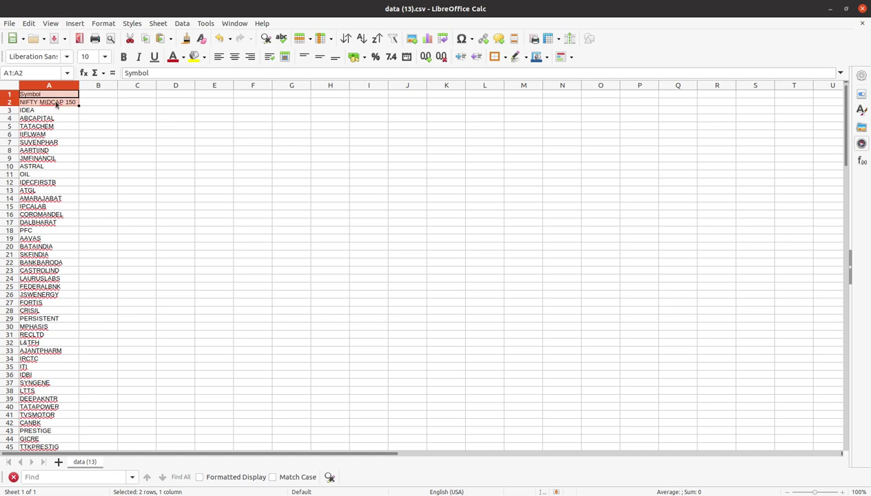
pyautogui.rightClick(67, 103)
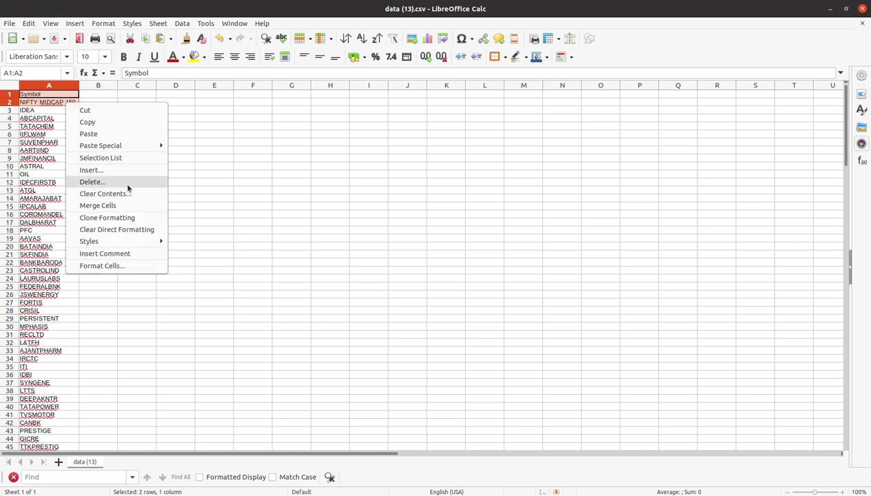
pyautogui.click(11, 95)
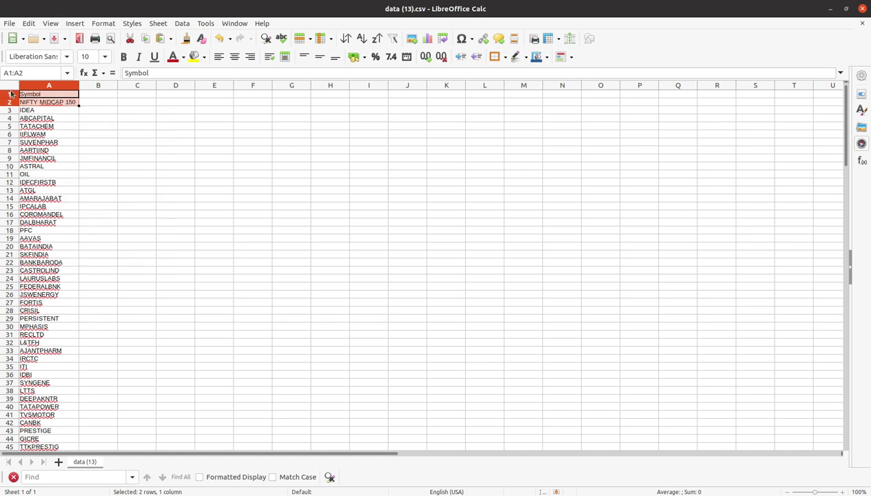
pyautogui.rightClick(11, 94)
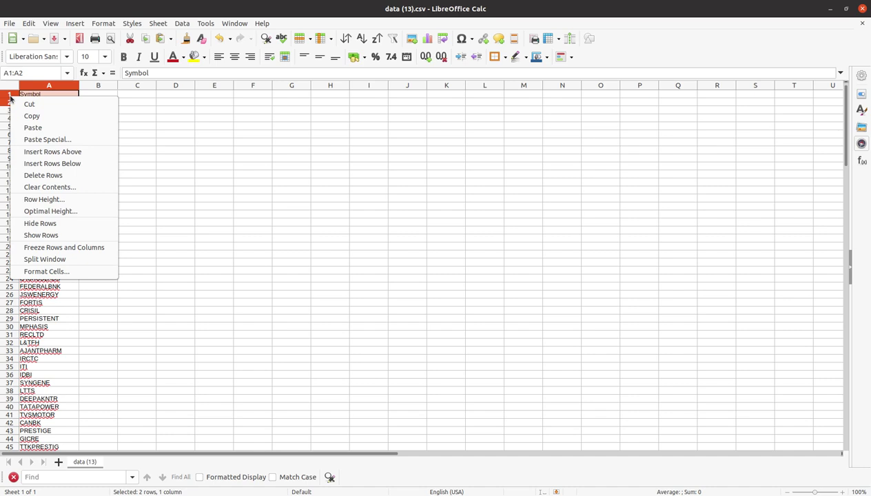
pyautogui.click(69, 175)
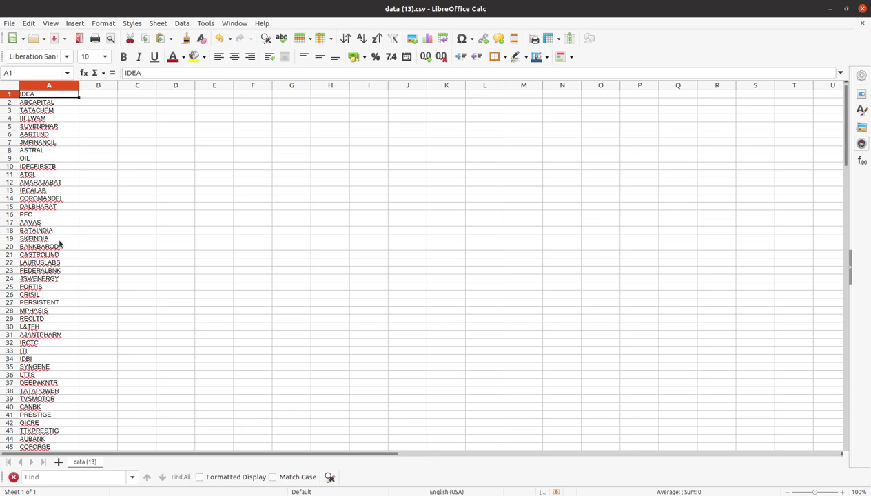
pyautogui.click(46, 102)
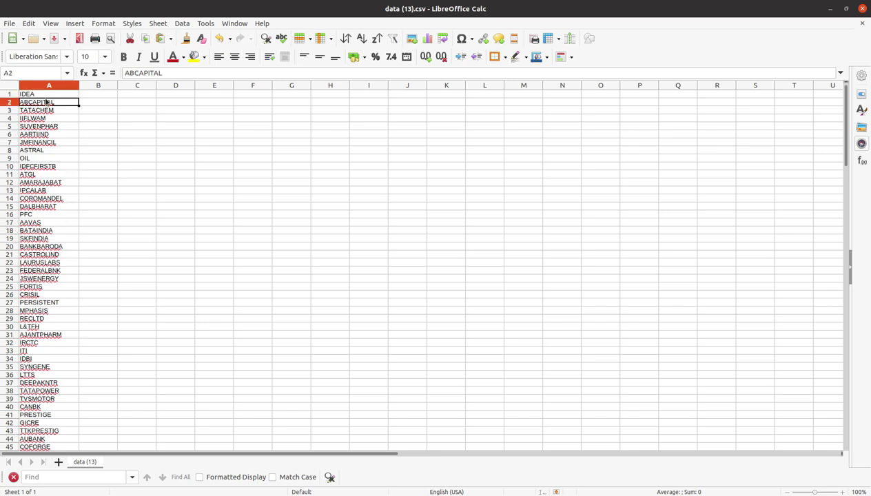
pyautogui.click(38, 94)
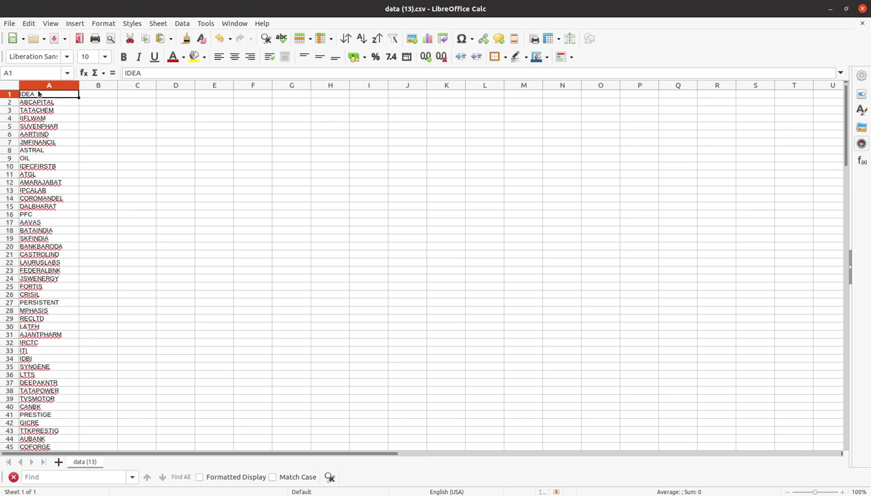
pyautogui.hotkey('shift', 'Right')
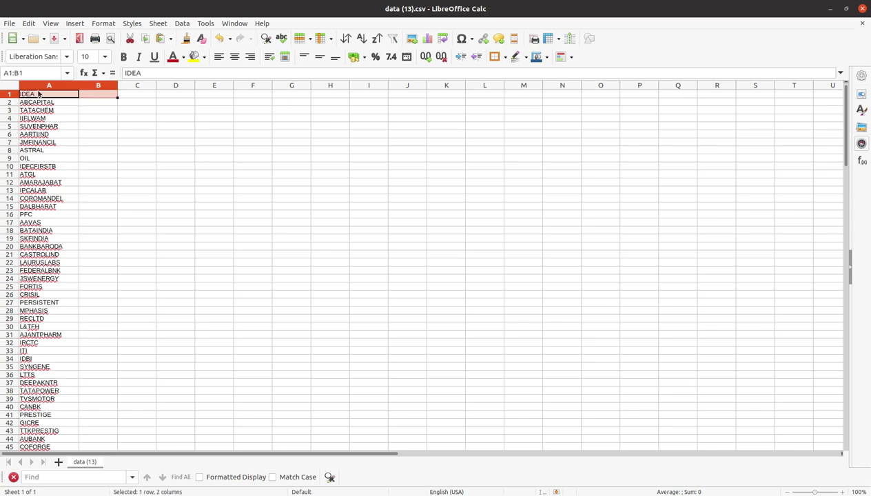
# Select A1:A150, the symbols from IDEA down to METROPOLIS.
pyautogui.click(41, 102)
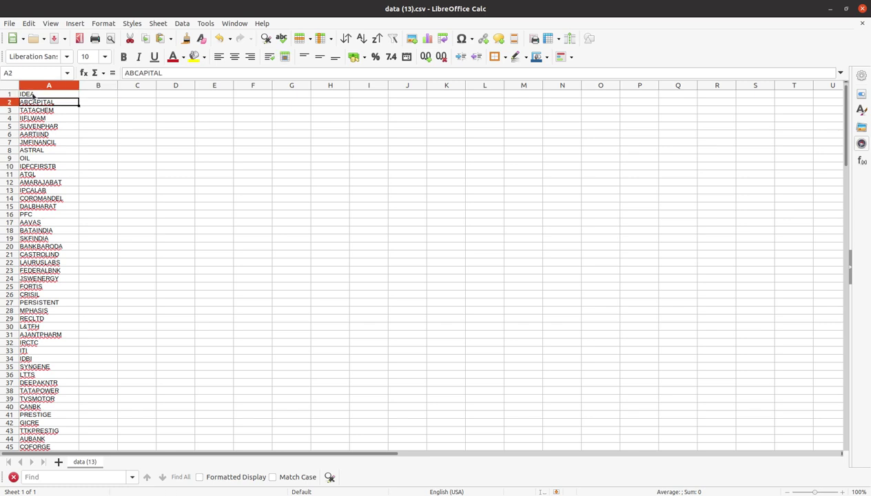
pyautogui.click(32, 96)
pyautogui.hotkey('shift', 'Down')
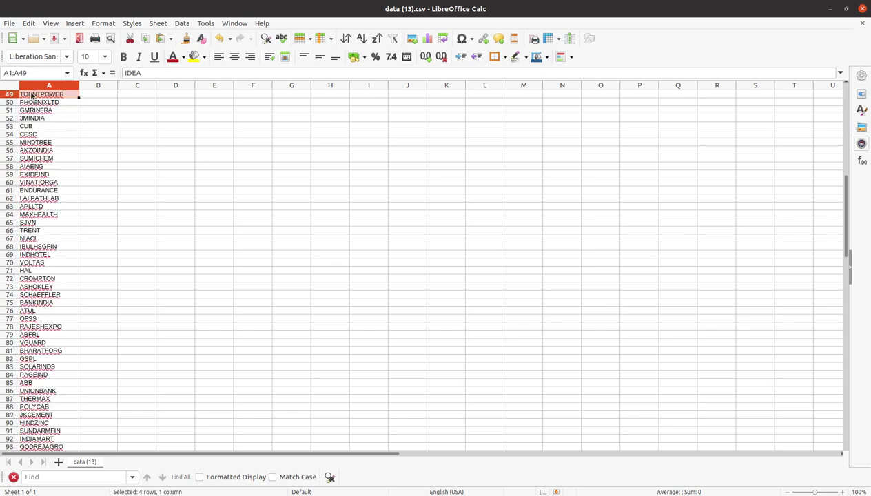
pyautogui.hotkey('shift', 'Down')
pyautogui.hotkey('shift', 'Down')
pyautogui.hotkey('shift', 'Down')
pyautogui.hotkey('shift', 'Down')
pyautogui.hotkey('shift', 'Down')
pyautogui.hotkey('shift', 'Down')
pyautogui.hotkey('shift', 'Down')
pyautogui.hotkey('shift', 'Down')
pyautogui.hotkey('shift', 'Down')
pyautogui.hotkey('shift', 'Down')
pyautogui.hotkey('shift', 'Down')
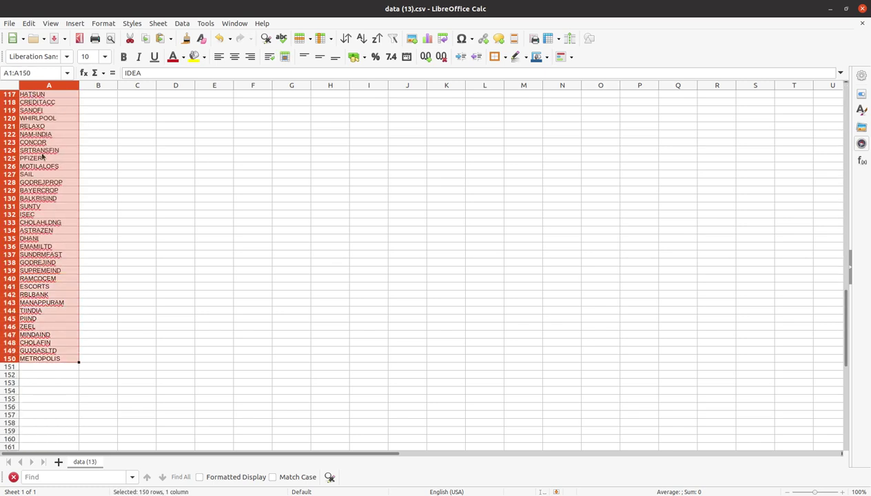
pyautogui.press('F2')
# Paste the clipboard's NSE:-prefixed symbol list over column A as unformatted text.
pyautogui.rightClick(10, 199)
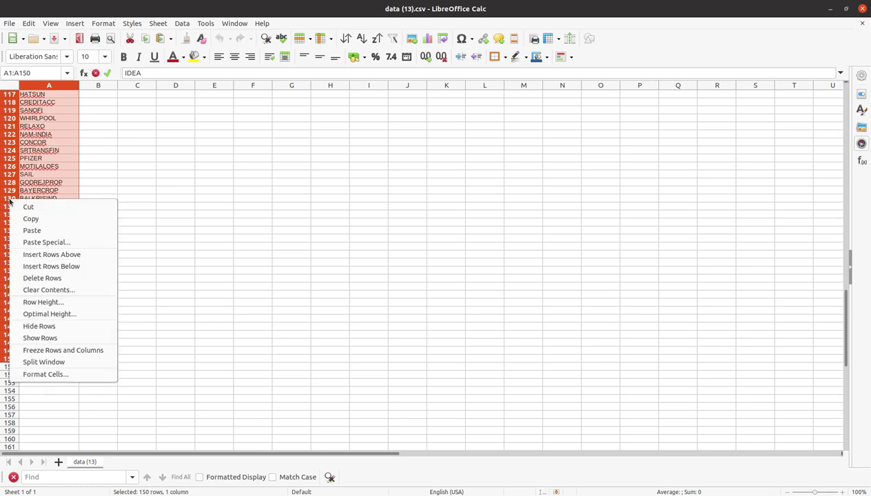
pyautogui.click(46, 242)
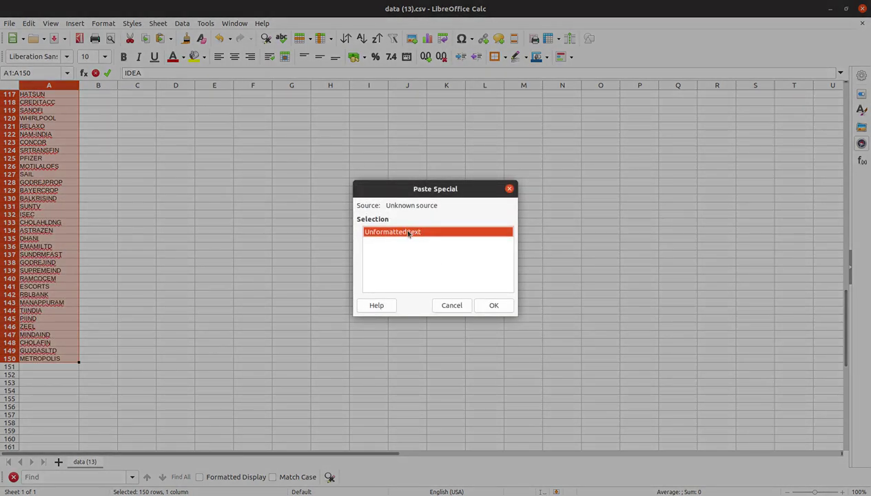
pyautogui.click(491, 306)
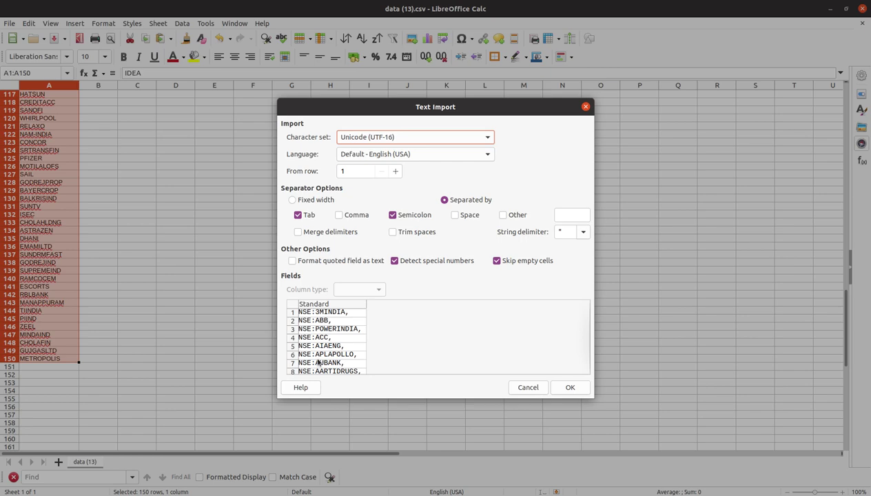
pyautogui.click(571, 387)
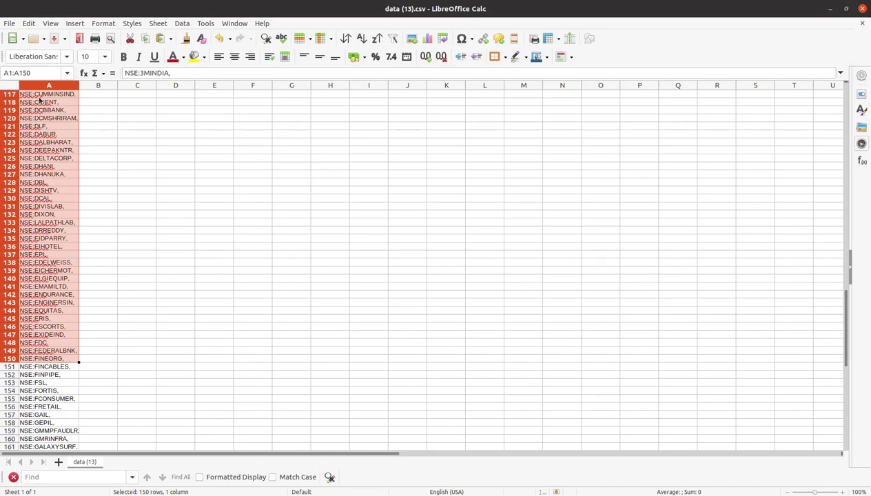
# Select the NSE: symbol list A1:A501 and copy it.
pyautogui.click(38, 96)
pyautogui.press('pageup')
pyautogui.press('pageup')
pyautogui.press('pageup')
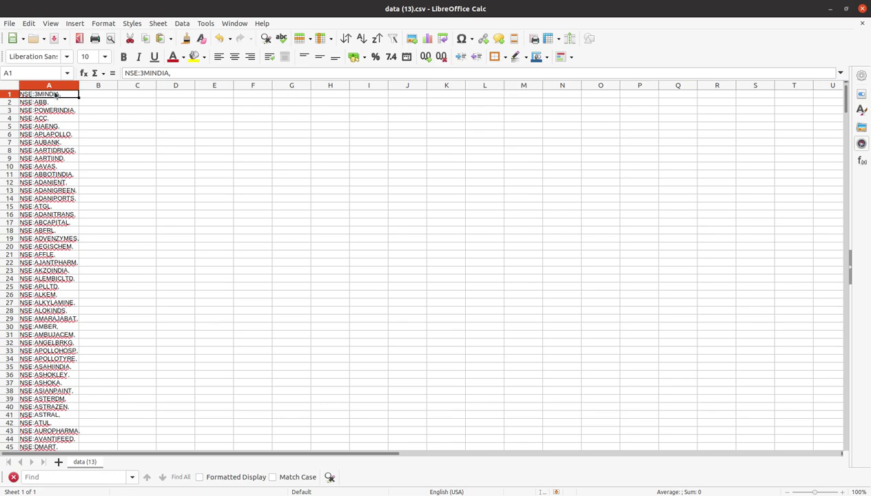
pyautogui.hotkey('shift', 'pagedown')
pyautogui.hotkey('shift', 'pagedown')
pyautogui.hotkey('shift', 'pagedown')
pyautogui.hotkey('shift', 'pagedown')
pyautogui.hotkey('shift', 'pagedown')
pyautogui.hotkey('shift', 'pagedown')
pyautogui.hotkey('shift', 'pagedown')
pyautogui.hotkey('shift', 'pagedown')
pyautogui.hotkey('shift', 'pagedown')
pyautogui.hotkey('shift', 'pagedown')
pyautogui.hotkey('shift', 'pagedown')
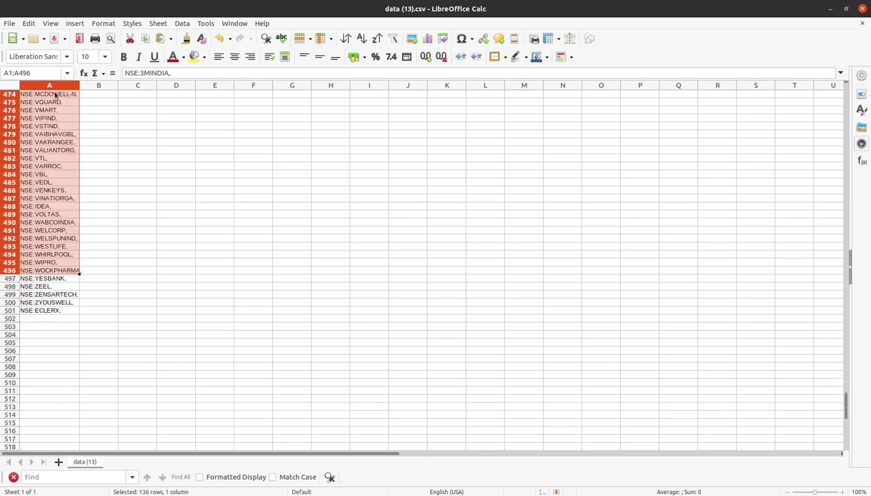
pyautogui.hotkey('shift', 'Down')
pyautogui.hotkey('shift', 'Down')
pyautogui.hotkey('shift', 'Down')
pyautogui.hotkey('shift', 'Down')
pyautogui.hotkey('shift', 'Down')
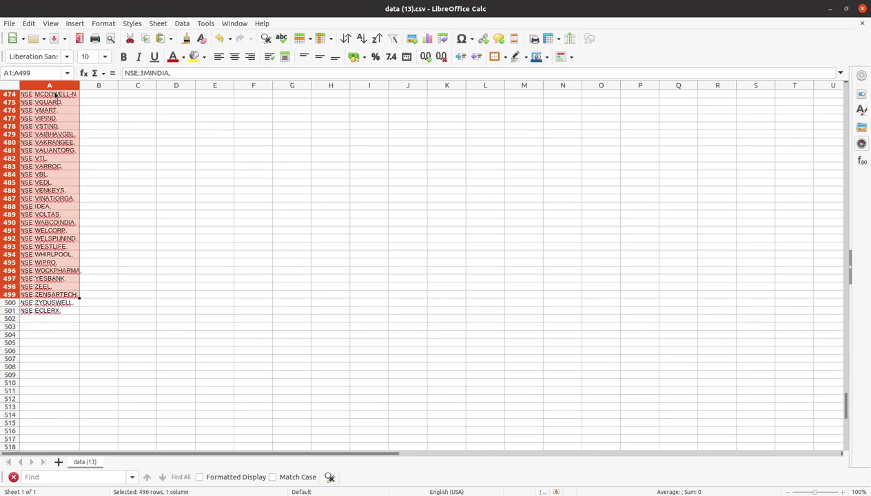
pyautogui.hotkey('ctrl', 'c')
# Back in TradingView, paste the comma-separated NSE symbol list into the empty watchlist.
pyautogui.hotkey('alt', 'Tab')
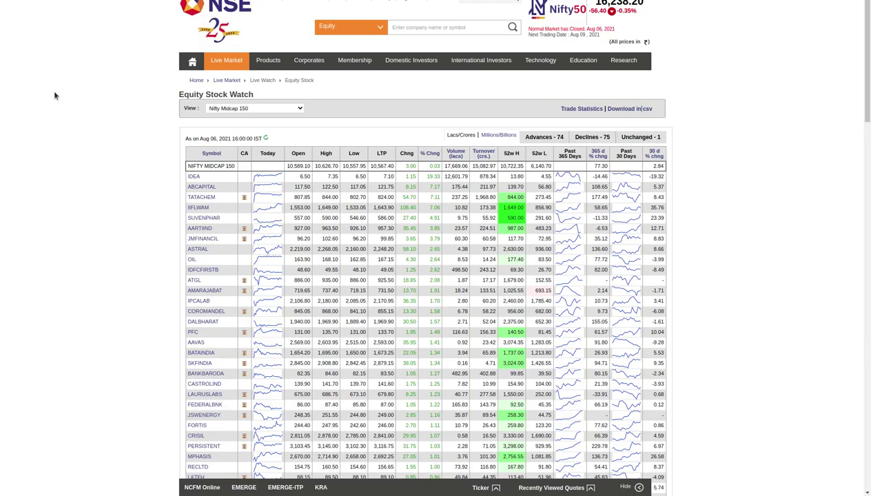
pyautogui.hotkey('alt', 'Tab')
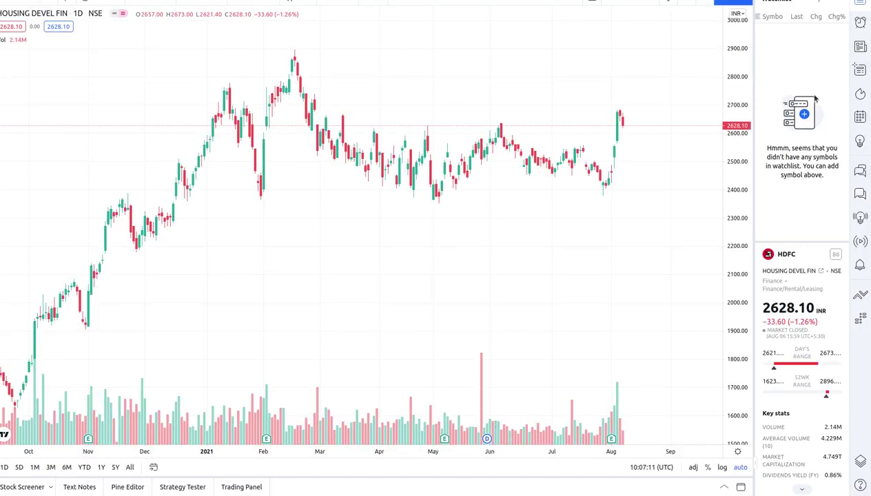
pyautogui.click(813, 6)
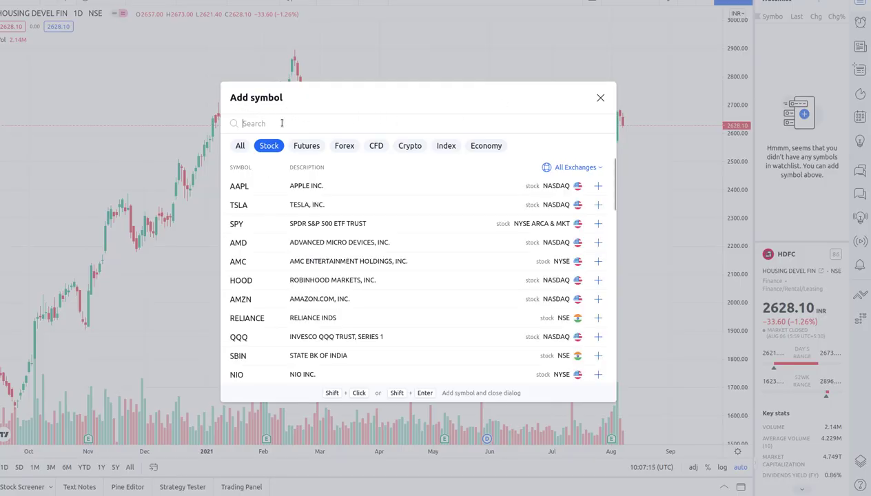
pyautogui.hotkey('ctrl', 'v')
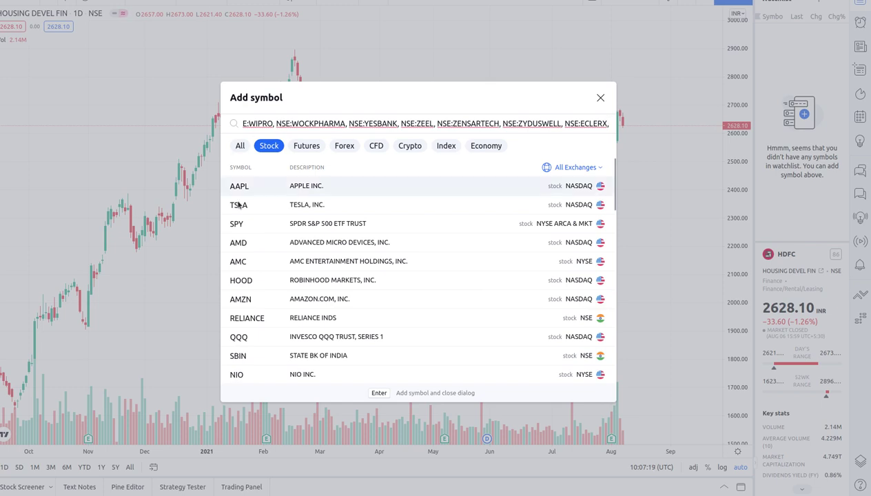
pyautogui.press('Return')
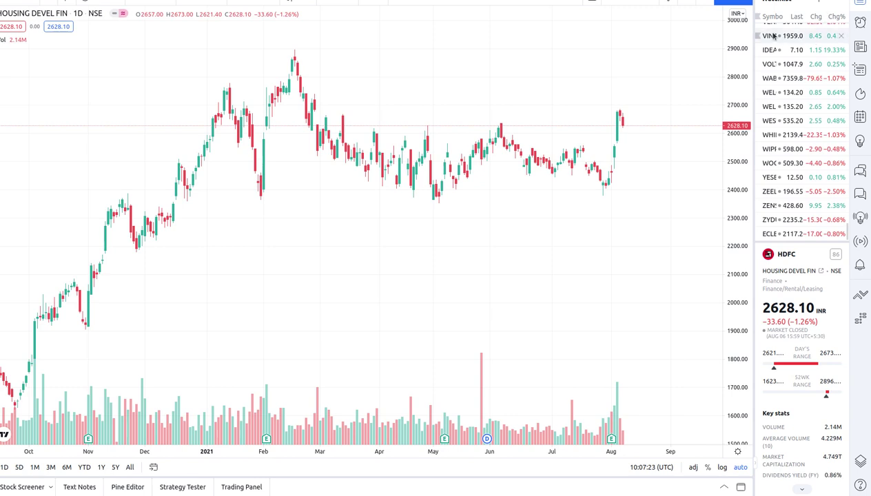
# View the charts for Vinati Organics, Vodafone Idea, Welcorp, Westlife, Whirlpool, Wockhardt and Zydus Wellness.
pyautogui.click(783, 36)
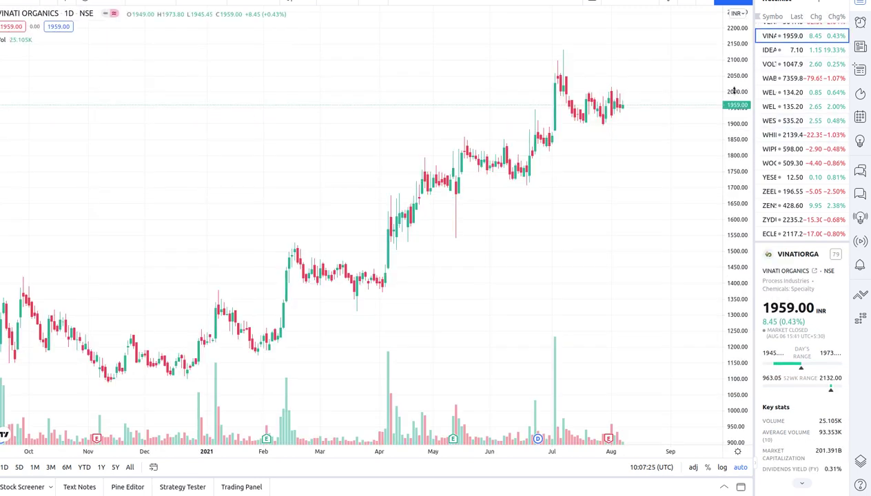
pyautogui.click(800, 48)
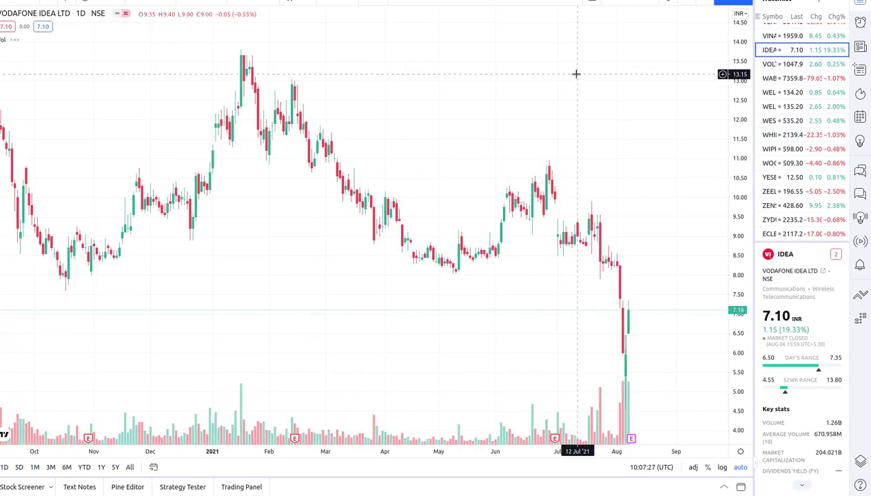
pyautogui.click(789, 96)
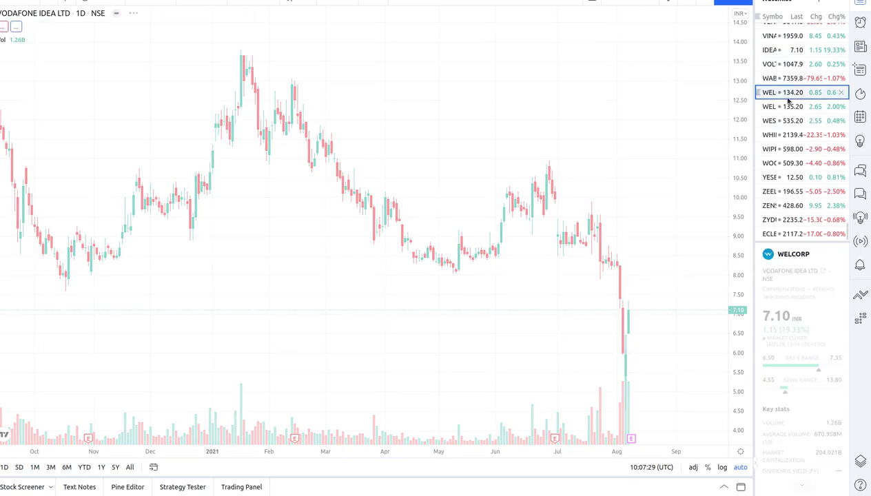
pyautogui.click(788, 120)
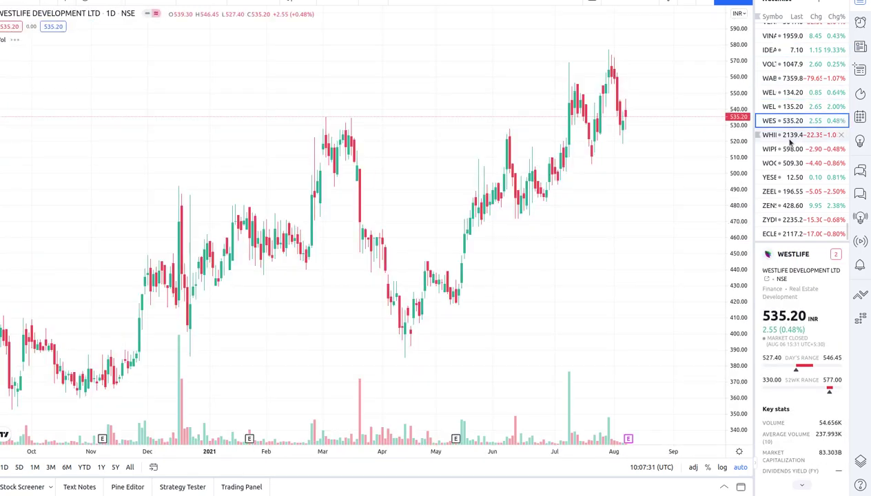
pyautogui.click(791, 137)
pyautogui.click(786, 163)
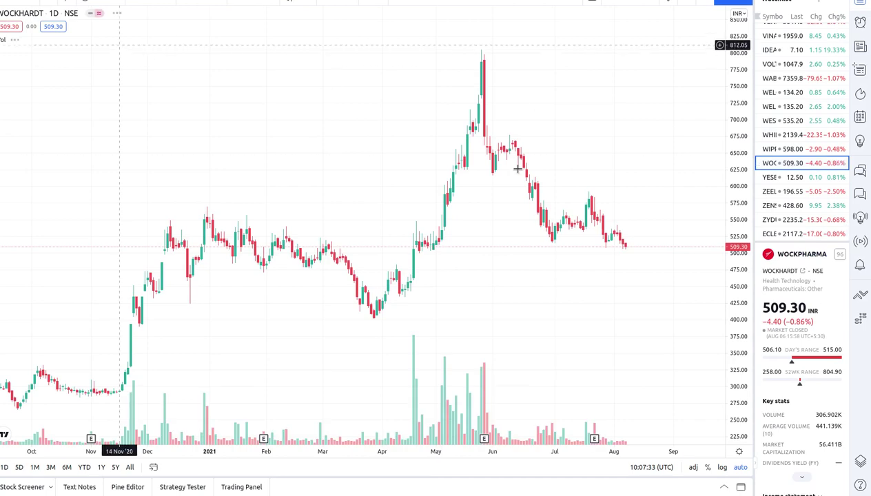
pyautogui.click(793, 219)
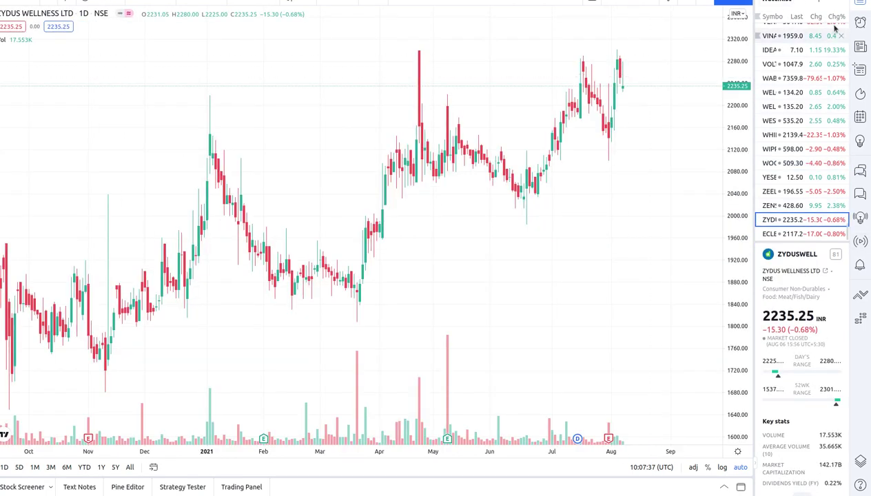
# Enlarge the watchlist panel down to the bottom to show many more symbols.
pyautogui.click(826, 4)
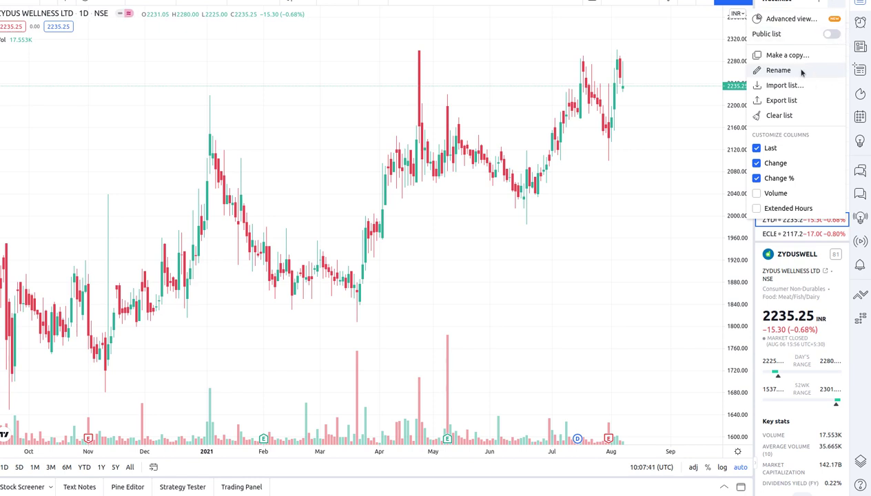
pyautogui.click(641, 92)
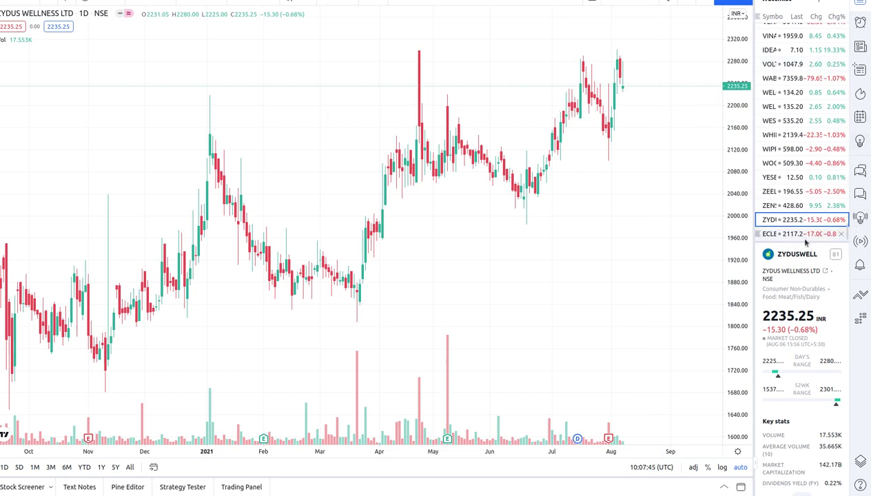
pyautogui.moveTo(804, 241); pyautogui.dragTo(837, 492)
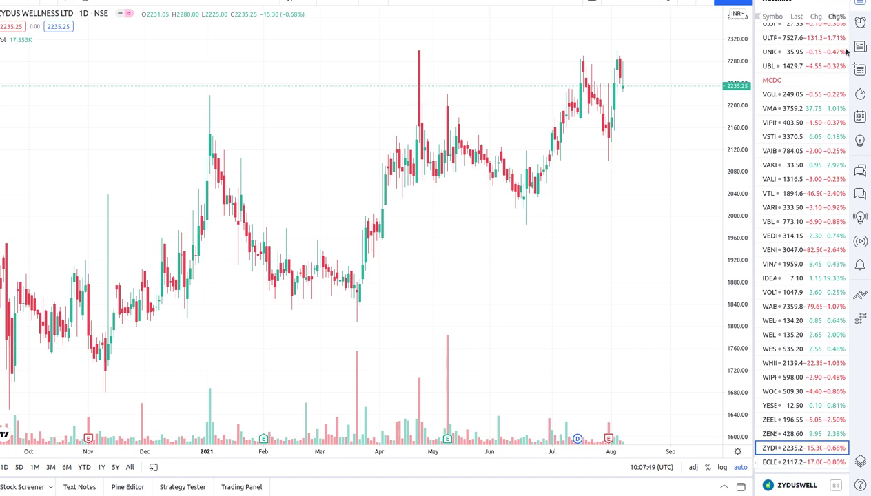
# Remove the no-data MCDC symbol from the watchlist, then view the VMART and Ujjivan Small Finance Bank charts.
pyautogui.click(837, 81)
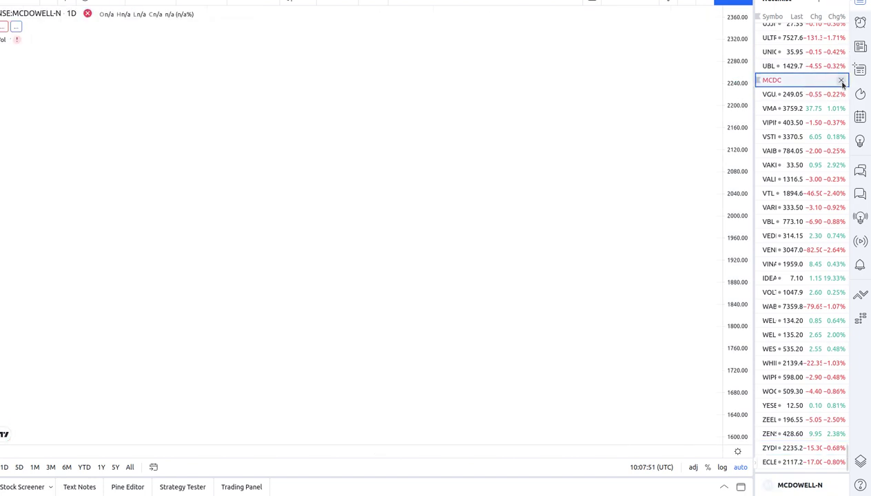
pyautogui.click(841, 80)
pyautogui.click(794, 109)
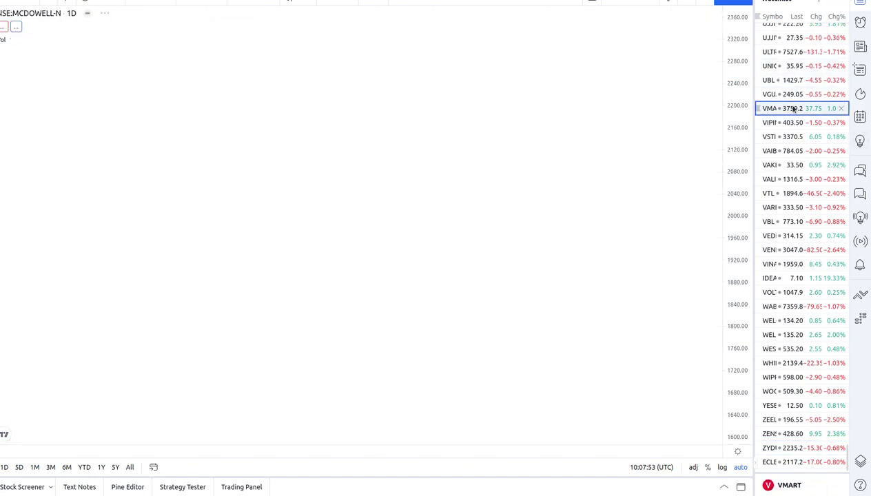
pyautogui.click(788, 38)
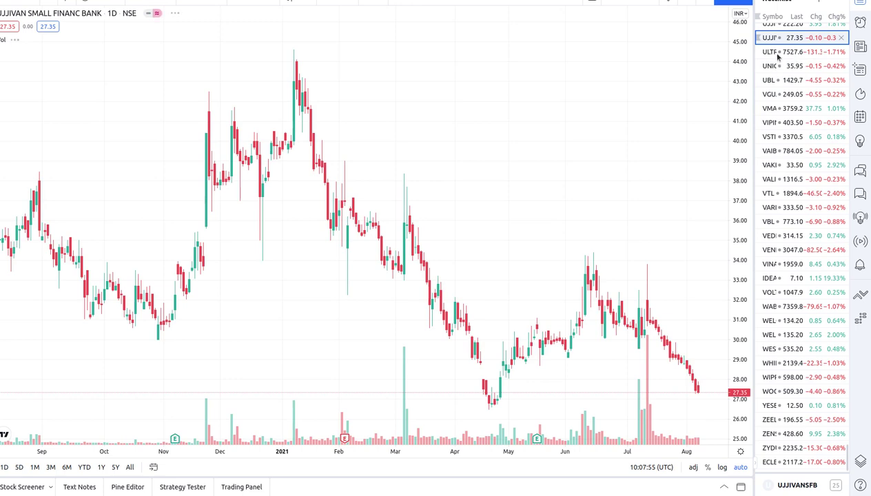
# View the VIP Industries, VST Industries, Vakrangee and UJJI charts, then step up through TIINDIA towards TASTYBITE.
pyautogui.click(767, 124)
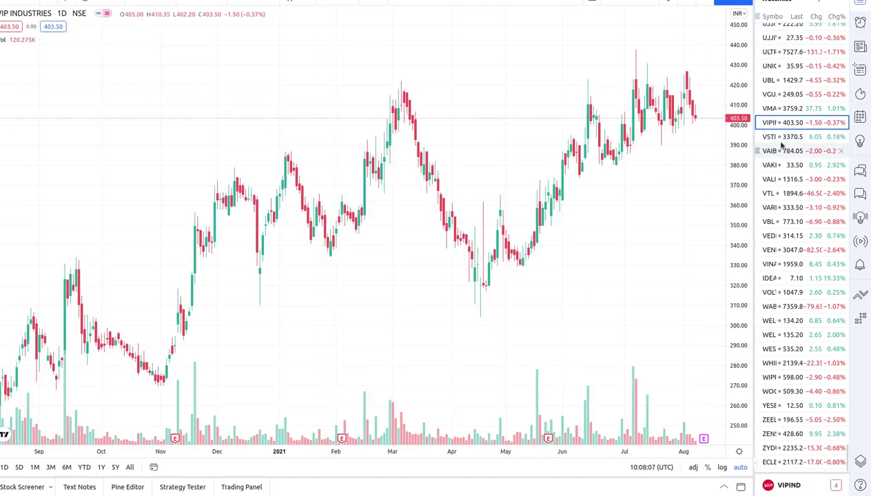
pyautogui.click(778, 137)
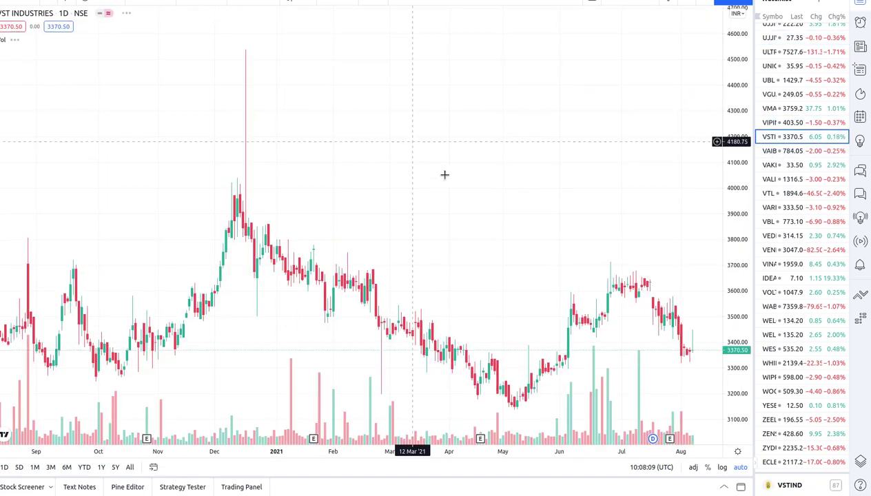
pyautogui.click(791, 166)
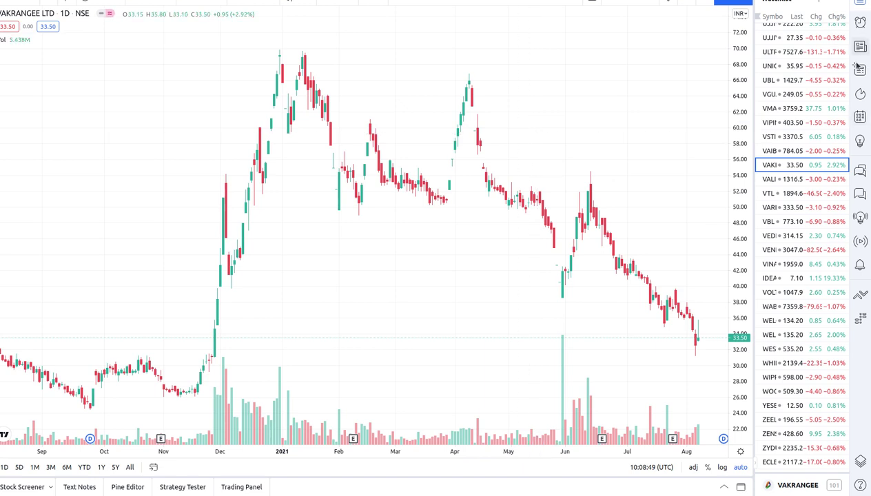
pyautogui.click(793, 26)
pyautogui.press('Up')
pyautogui.press('Up')
pyautogui.press('Up')
pyautogui.press('Up')
pyautogui.press('Up')
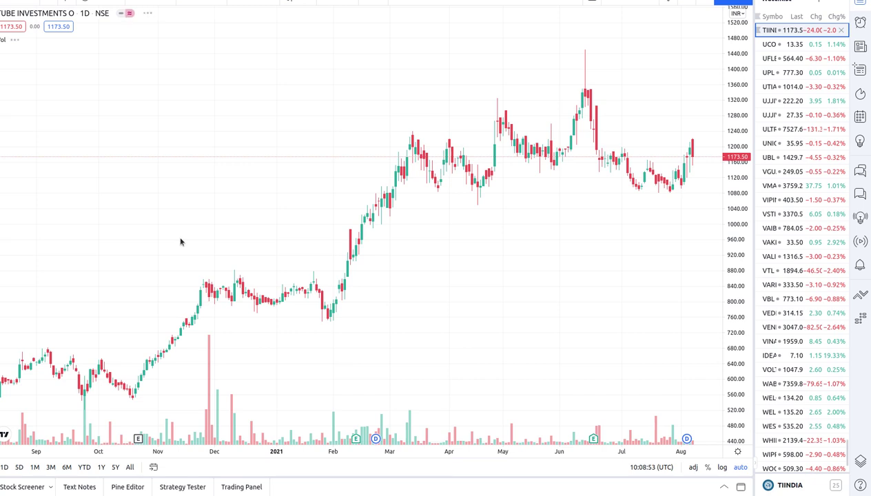
pyautogui.press('pageup')
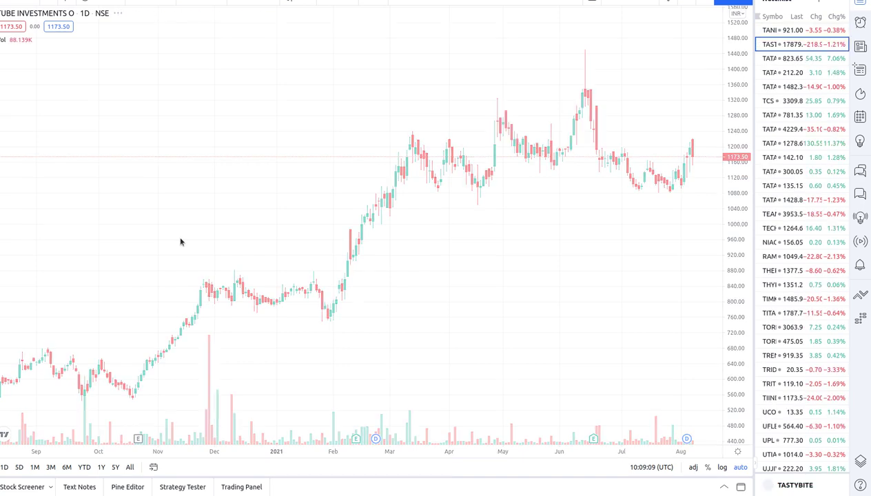